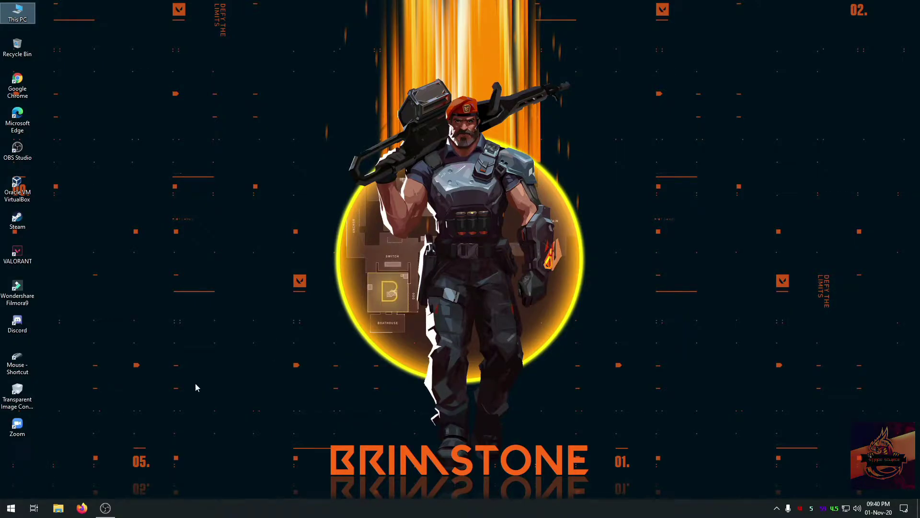
# Open Settings' Gaming > Captures page, which shows clips saving under Videos on C
pyautogui.click(11, 507)
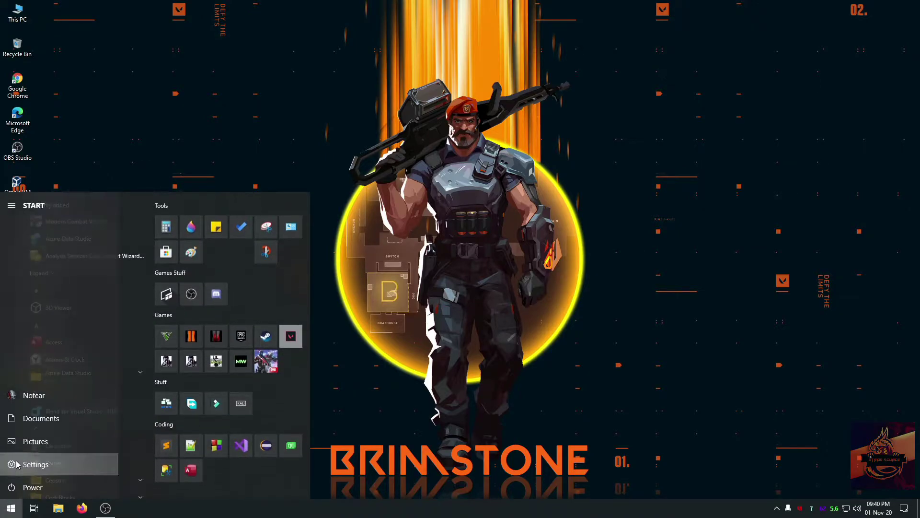
pyautogui.click(15, 465)
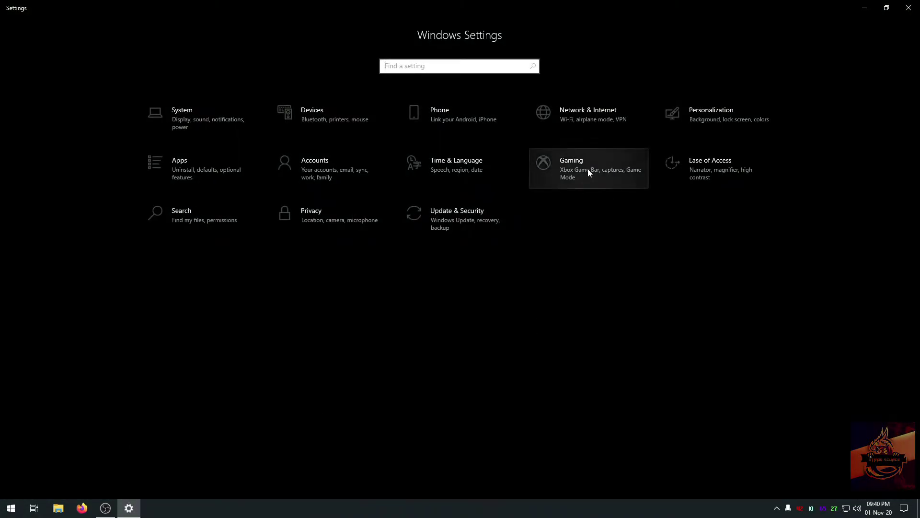
pyautogui.click(588, 170)
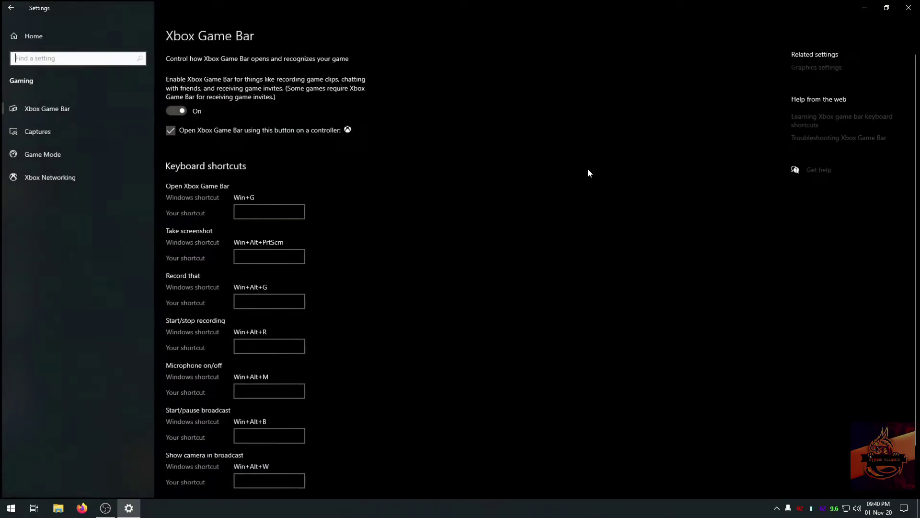
pyautogui.click(85, 135)
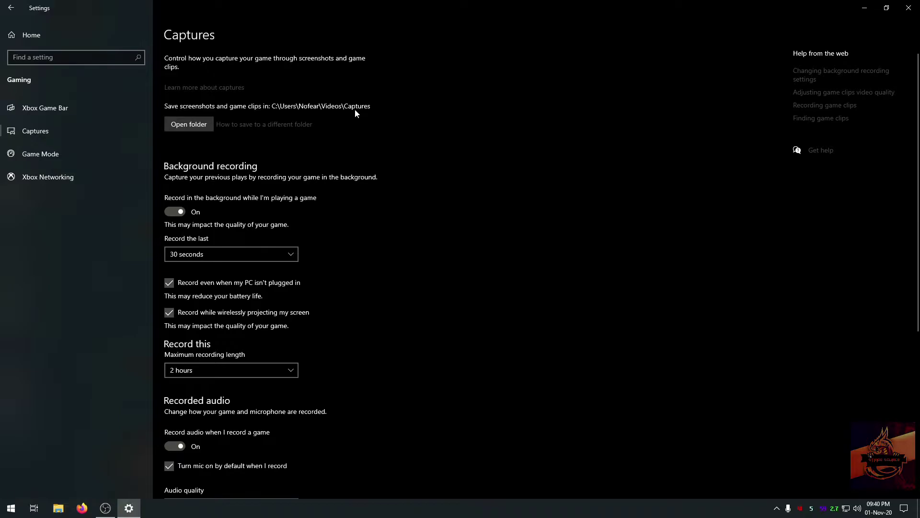
# From the Videos folder, open Captures' Properties and view its current path on the Location tab
pyautogui.click(192, 124)
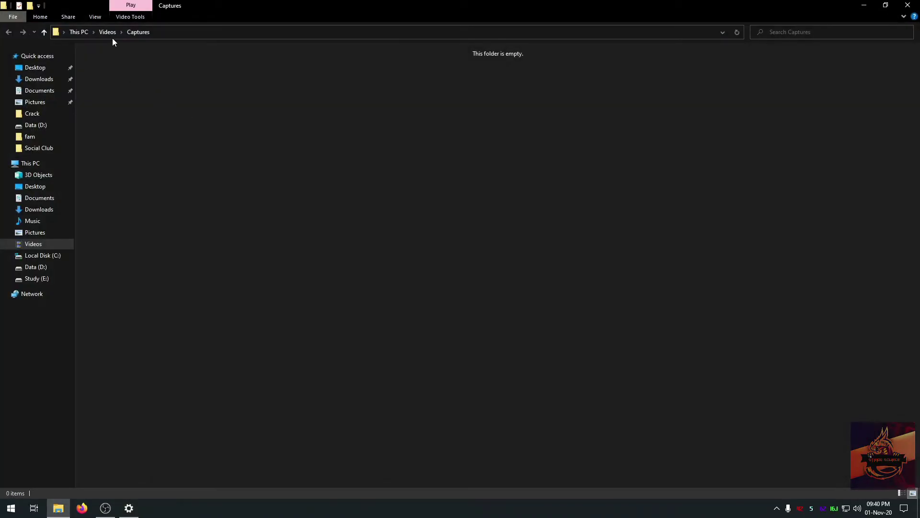
pyautogui.click(108, 32)
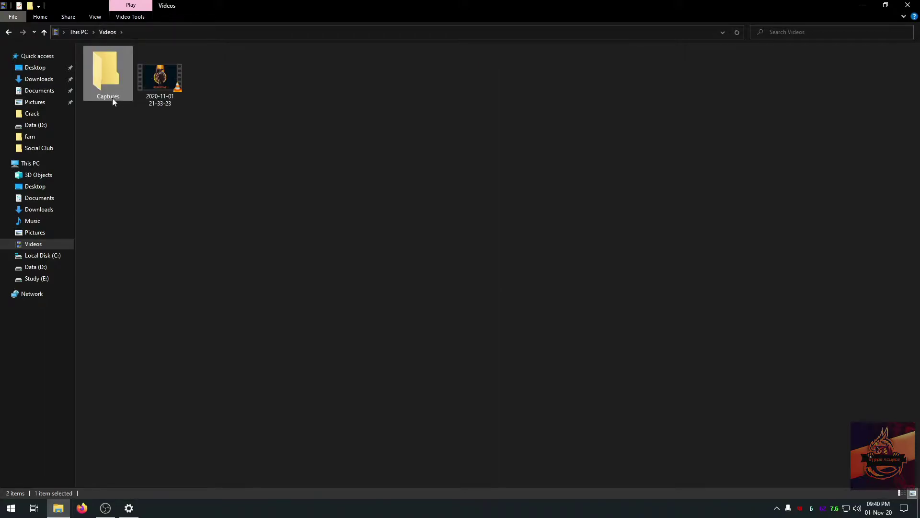
pyautogui.rightClick(112, 91)
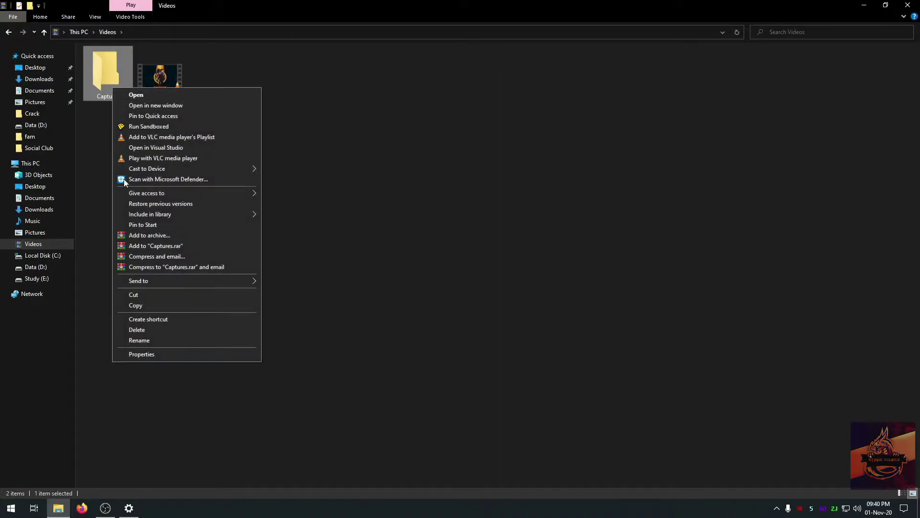
pyautogui.click(162, 355)
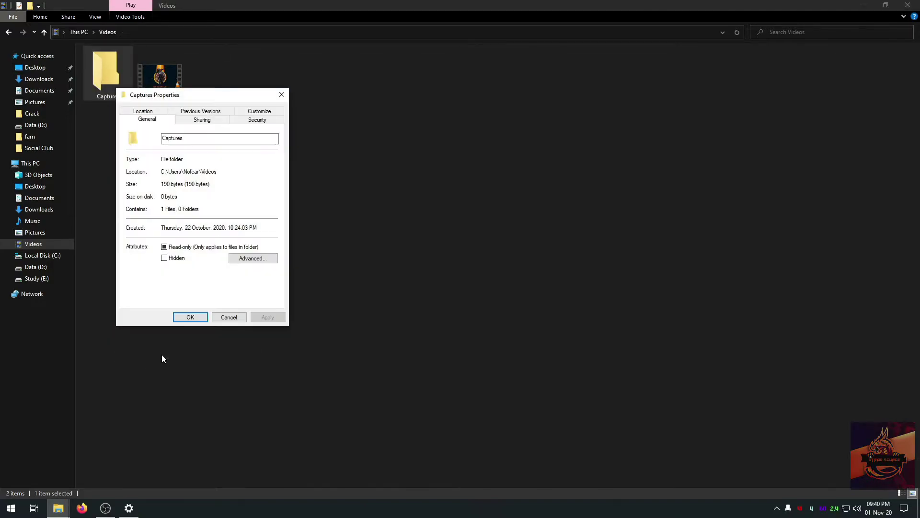
pyautogui.click(153, 114)
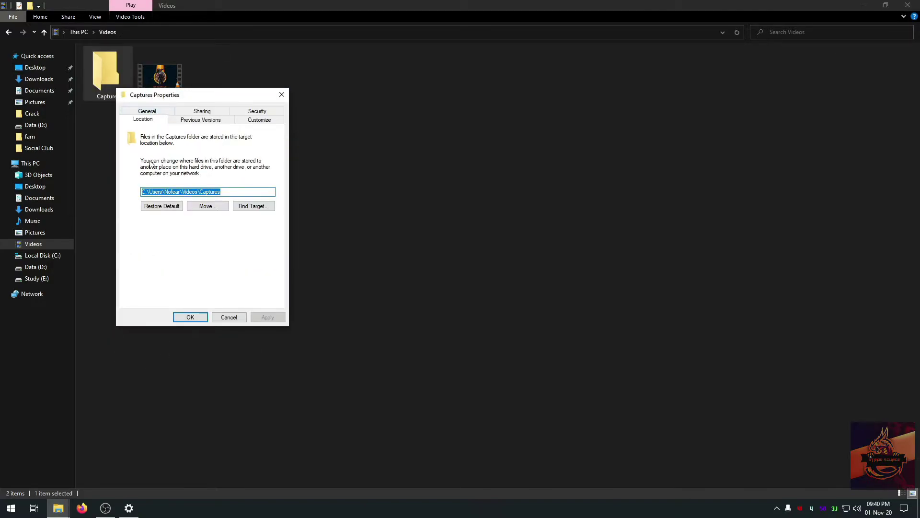
pyautogui.moveTo(218, 191); pyautogui.dragTo(204, 192)
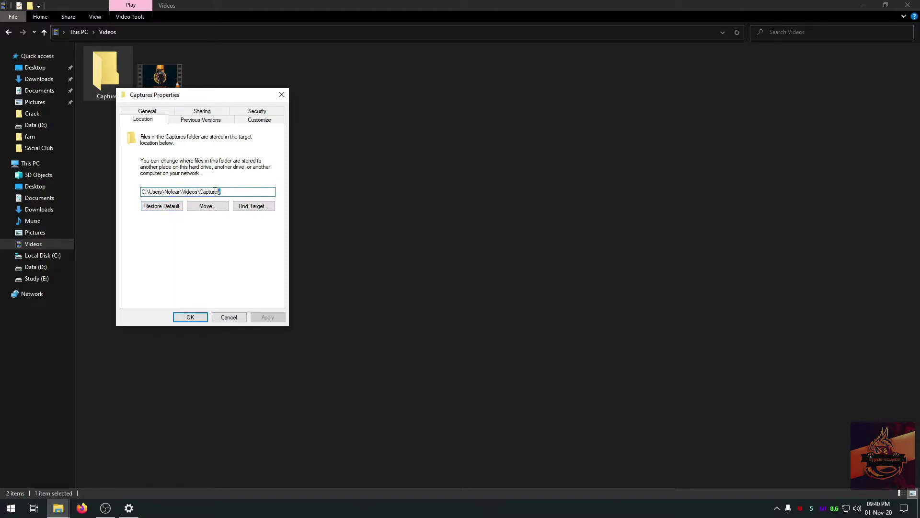
pyautogui.click(227, 191)
# Set D:\Capture\Captures as the Captures folder's new location and apply it
pyautogui.click(214, 209)
pyautogui.scroll(-1, 189, 257)
pyautogui.moveTo(191, 264); pyautogui.dragTo(193, 316)
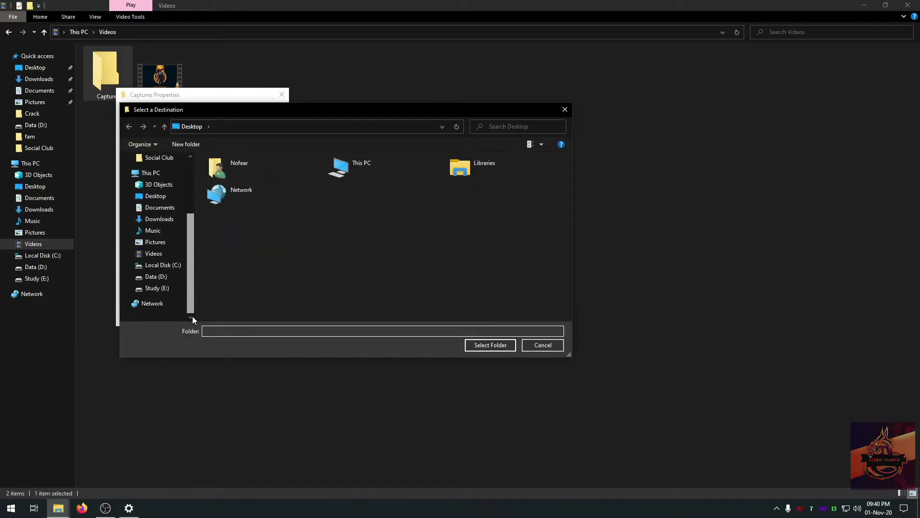
pyautogui.click(170, 279)
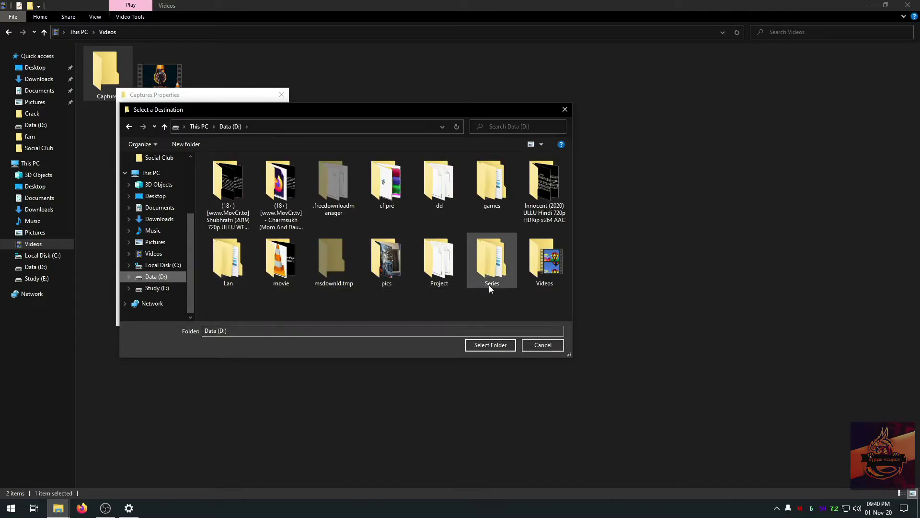
pyautogui.click(546, 273)
pyautogui.doubleClick(546, 272)
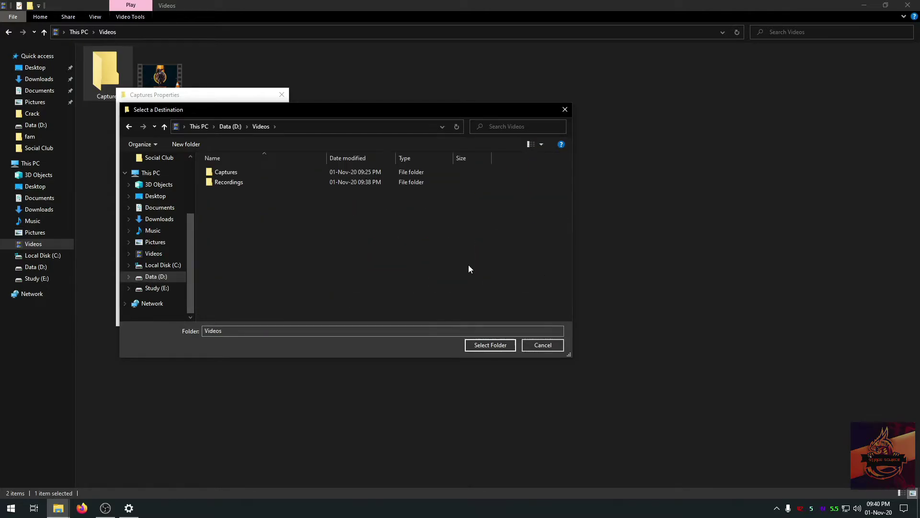
pyautogui.doubleClick(355, 172)
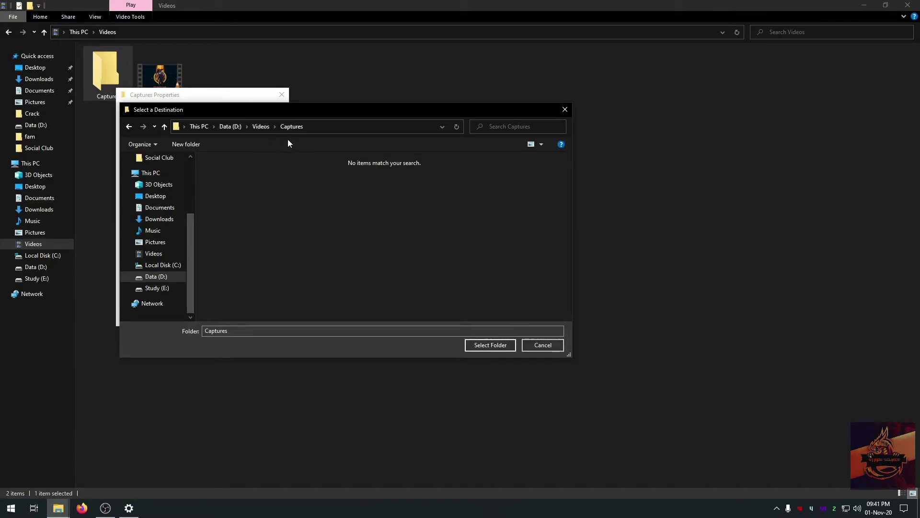
pyautogui.click(494, 347)
pyautogui.click(268, 317)
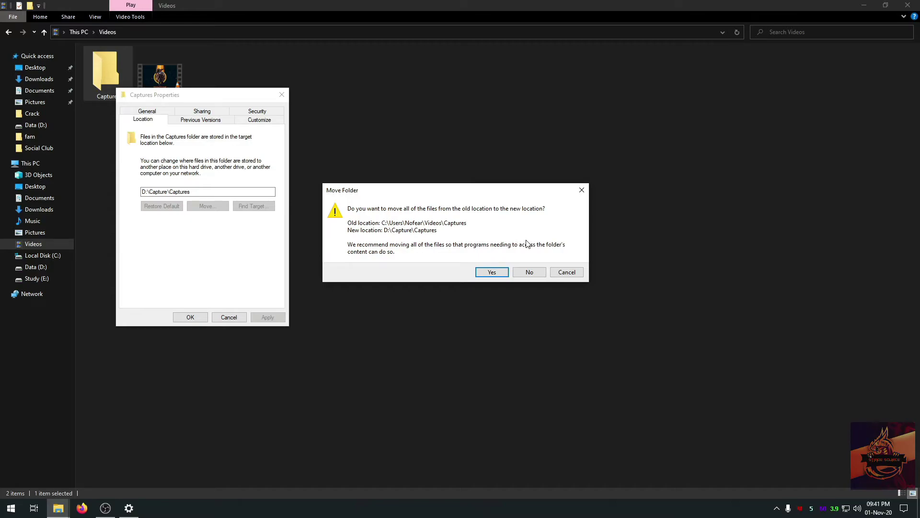
# Decline moving the existing files, then confirm the Captures Properties with OK
pyautogui.click(530, 274)
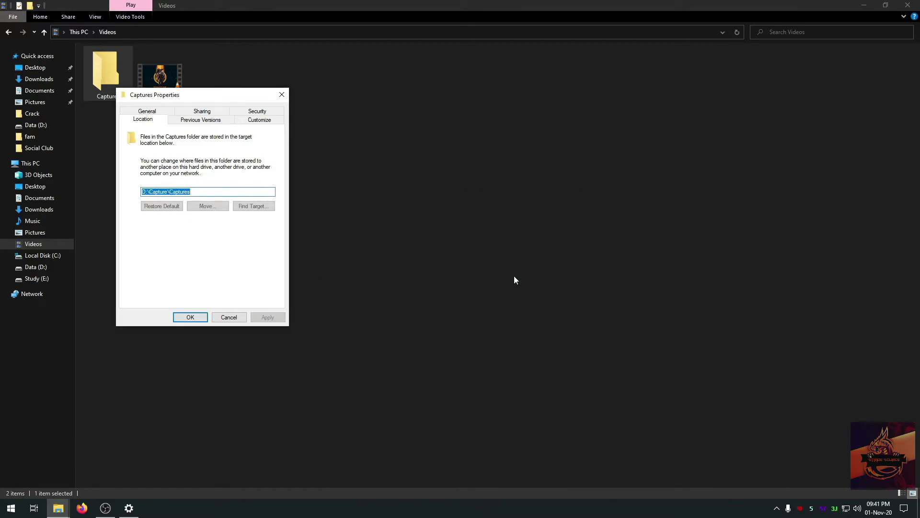
pyautogui.click(191, 318)
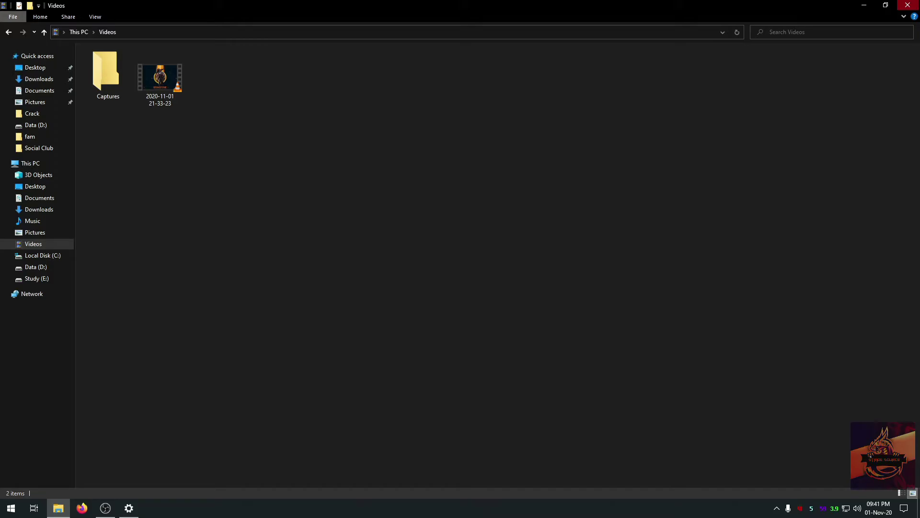
# Close Explorer, confirm Gaming > Captures lists D:\Capture\Captures, and open that folder
pyautogui.click(907, 5)
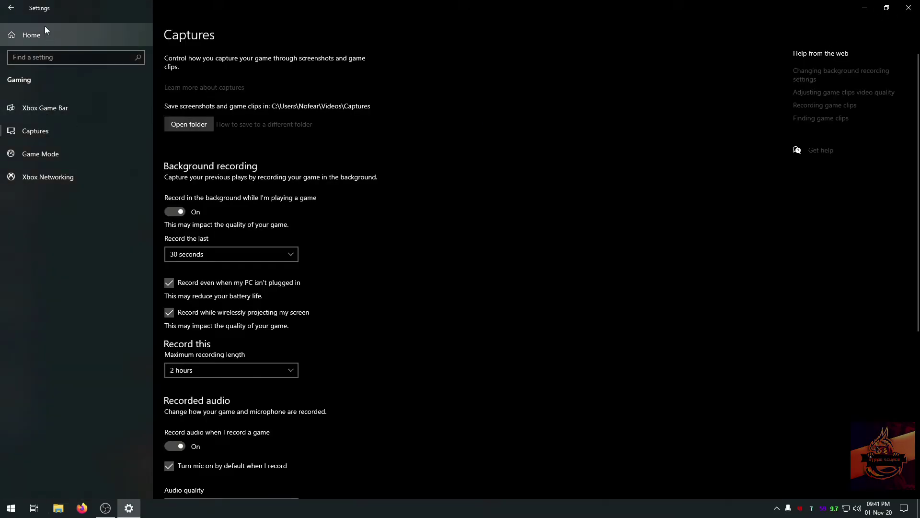
pyautogui.click(47, 33)
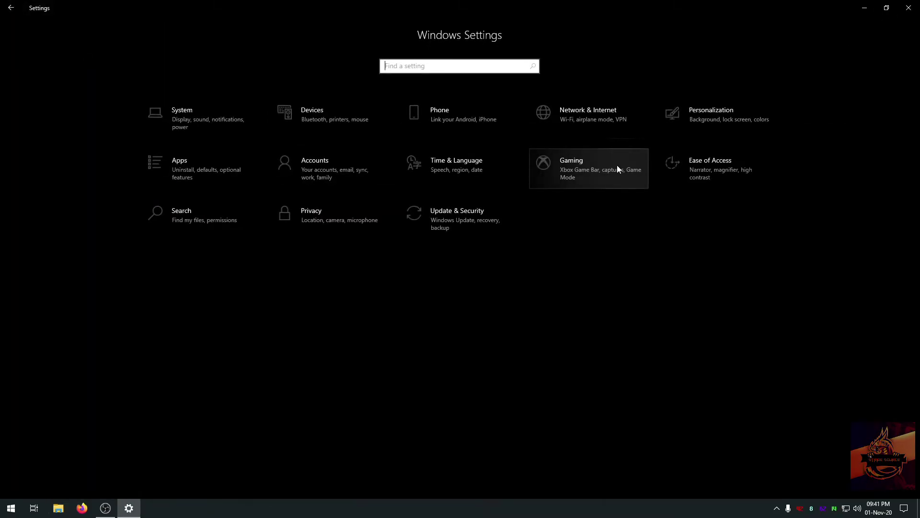
pyautogui.click(617, 169)
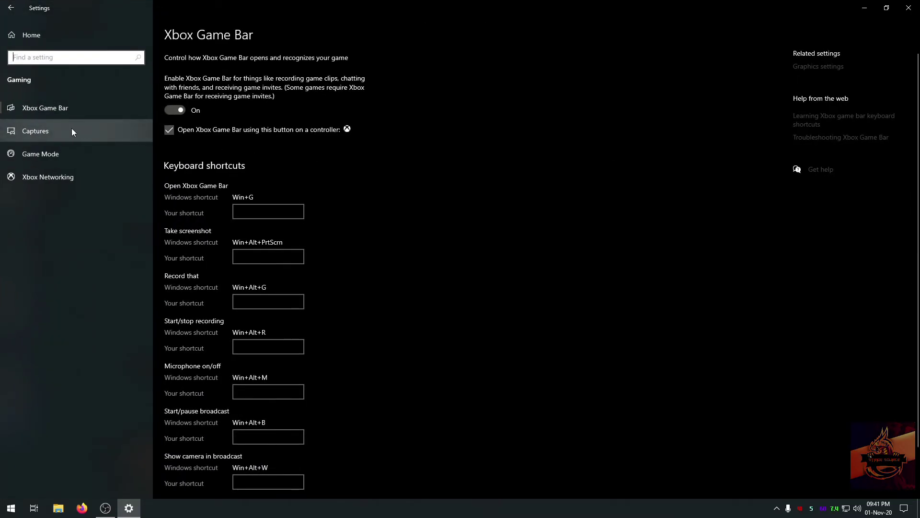
pyautogui.click(71, 130)
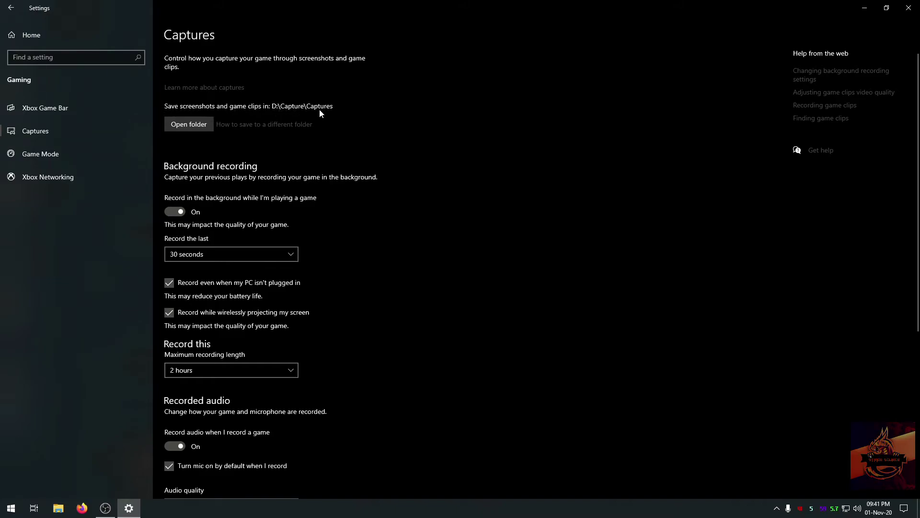
pyautogui.click(203, 123)
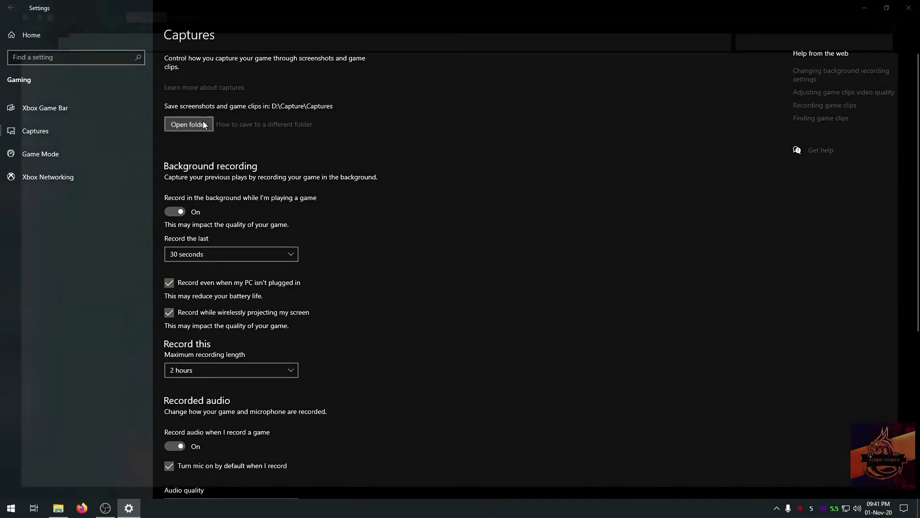
# Select both VALORANT clips in D:\Capture\Captures, then clear the selection
pyautogui.moveTo(305, 165); pyautogui.dragTo(120, 104)
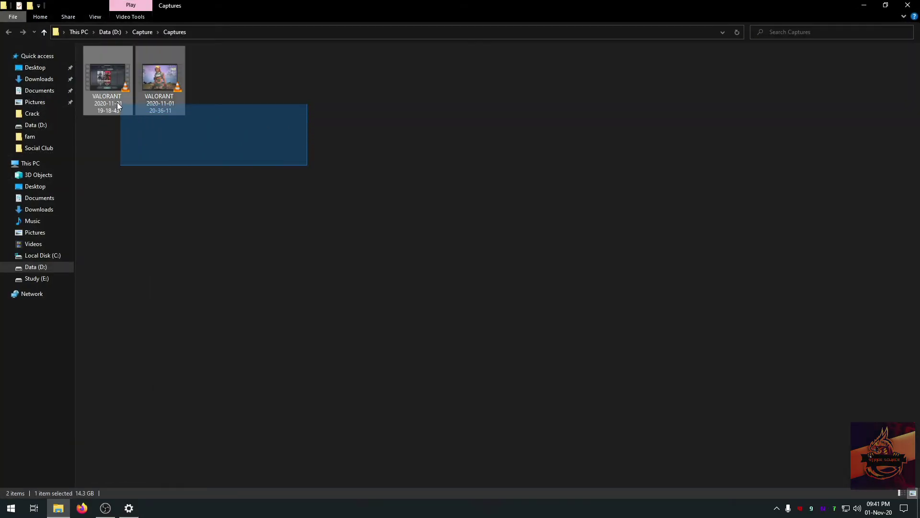
pyautogui.click(219, 171)
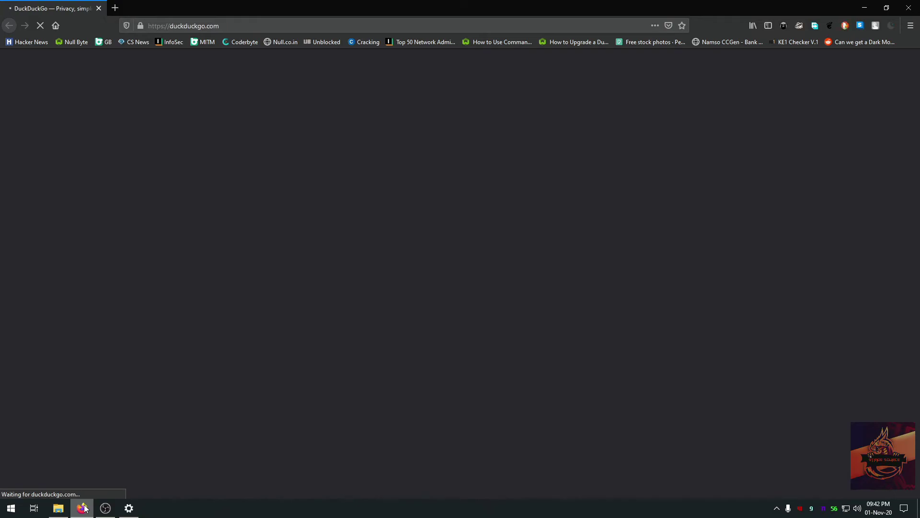
# Switch back to the D:\Capture\Captures folder in File Explorer
pyautogui.click(83, 509)
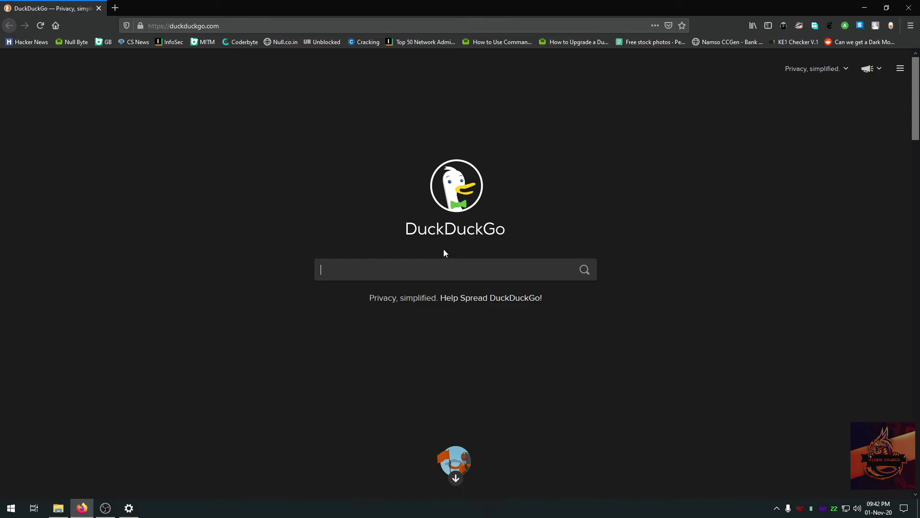
pyautogui.click(59, 507)
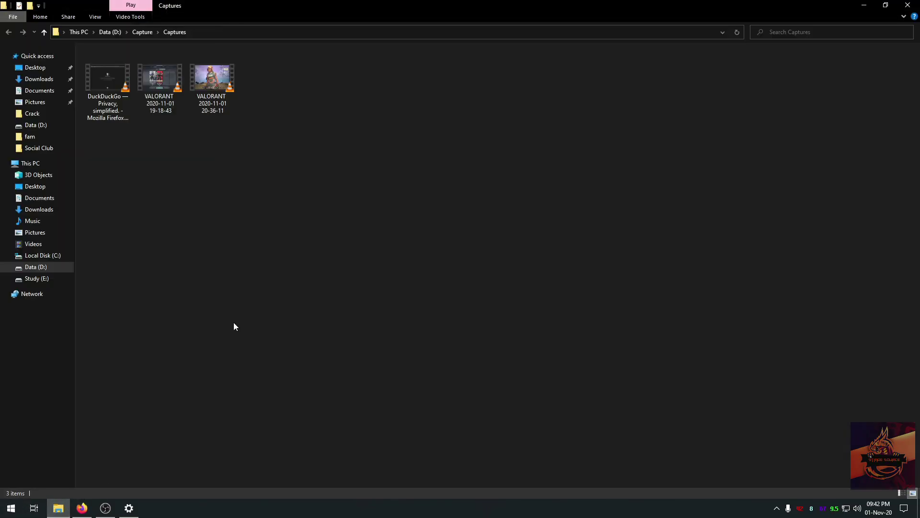
pyautogui.rightClick(231, 149)
pyautogui.click(109, 113)
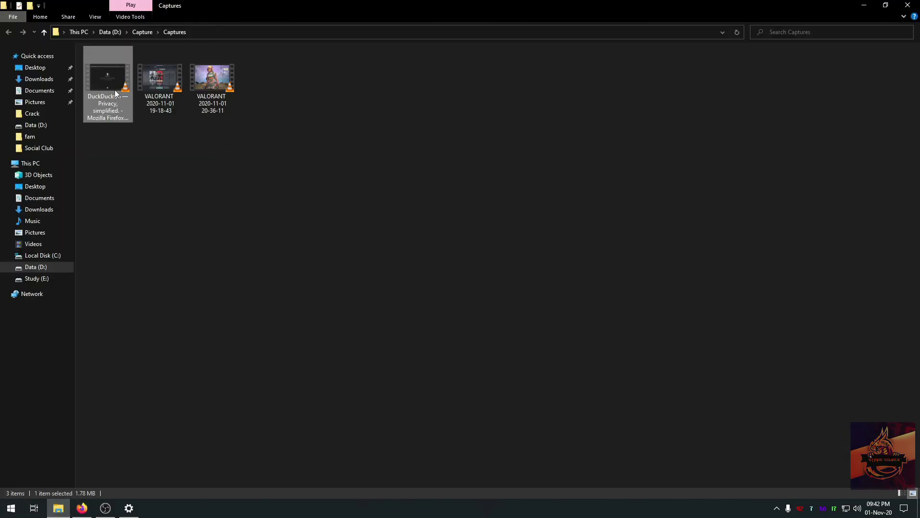
pyautogui.doubleClick(118, 92)
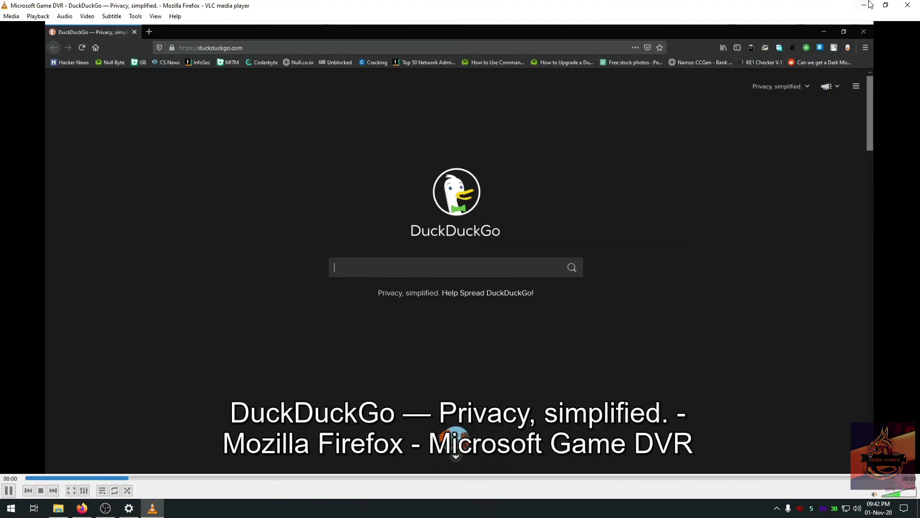
pyautogui.hotkey('alt', 'F4')
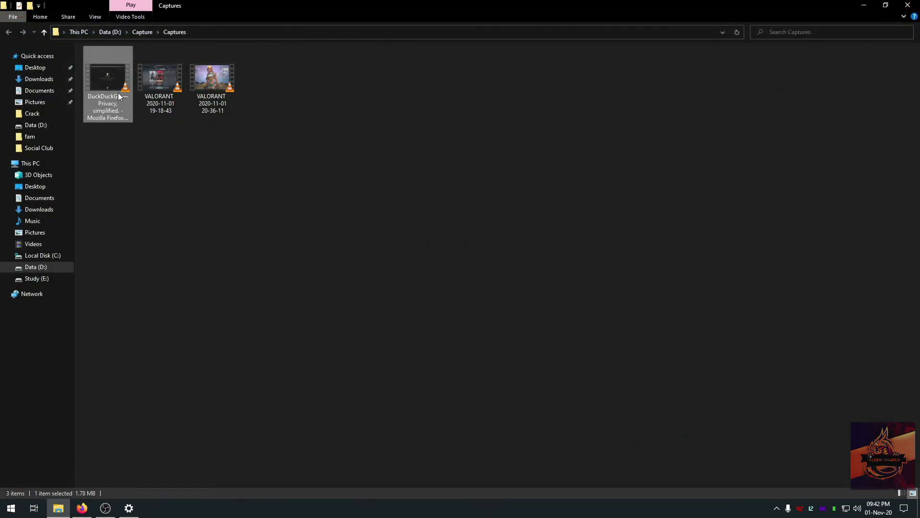